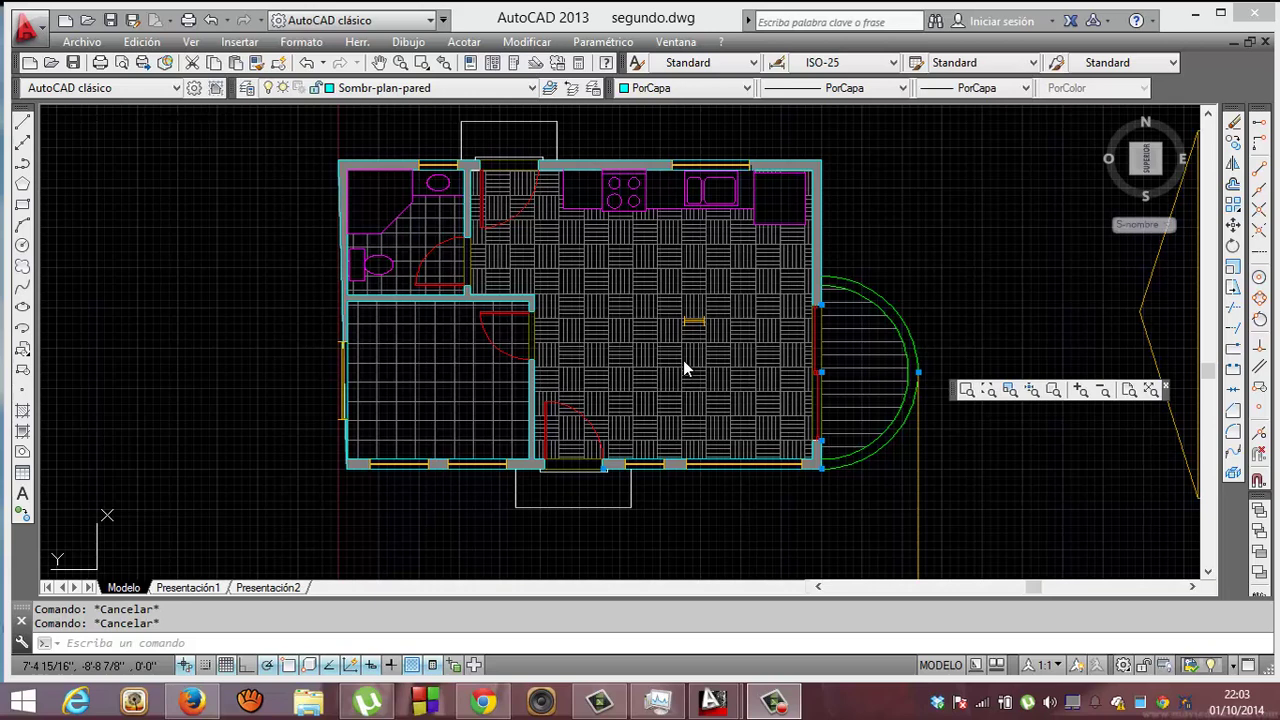
Save the drawing as a copy named tercero.dwg
left_click(73, 42)
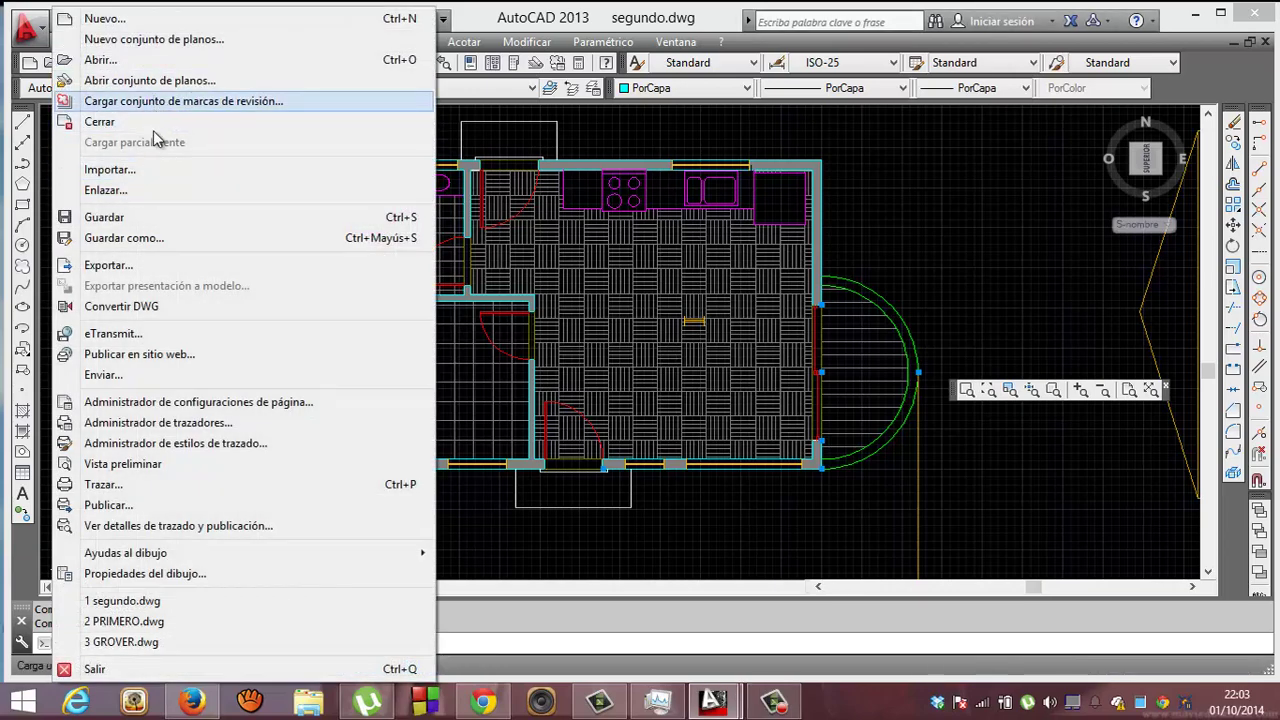
left_click(160, 240)
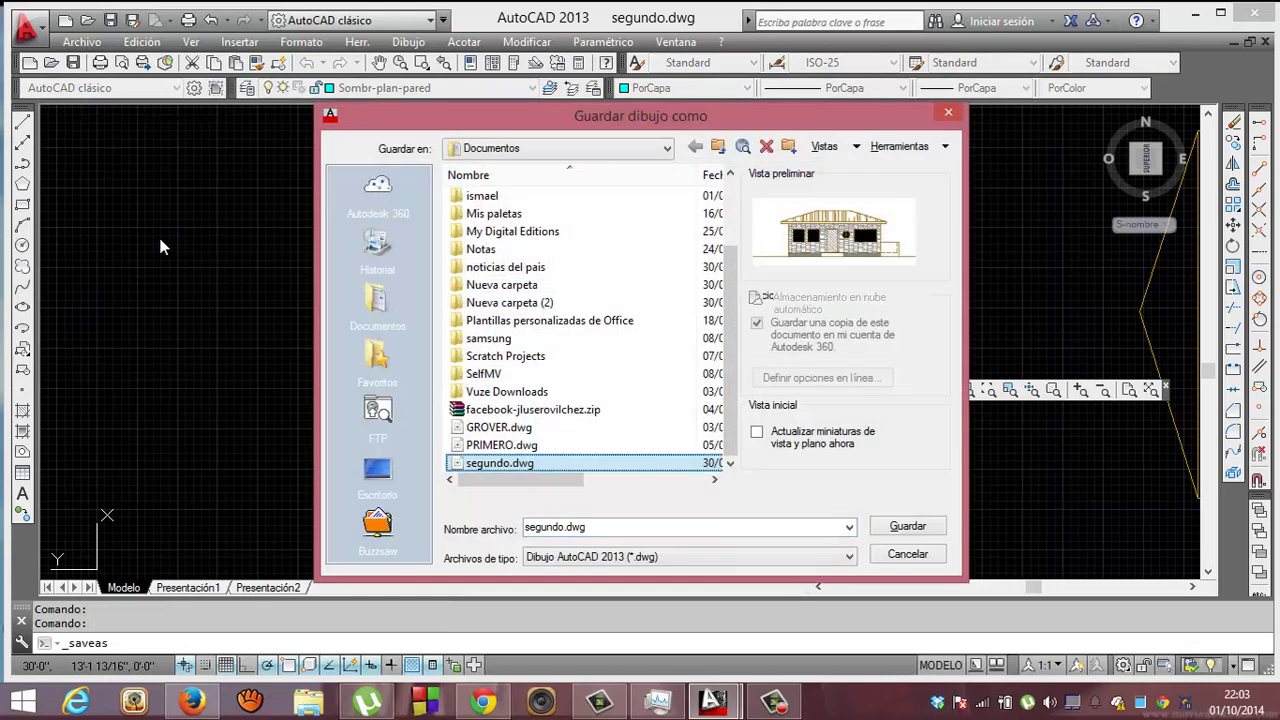
double_click(596, 527)
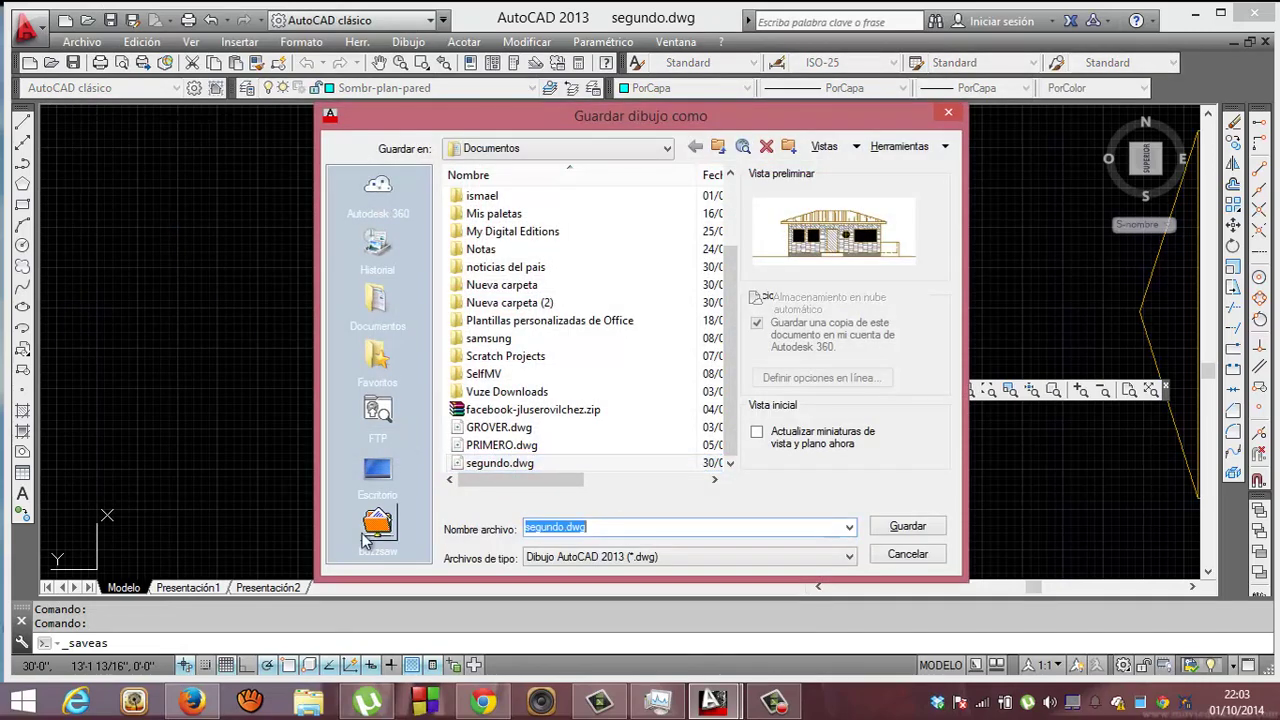
type("tercero")
key("Return")
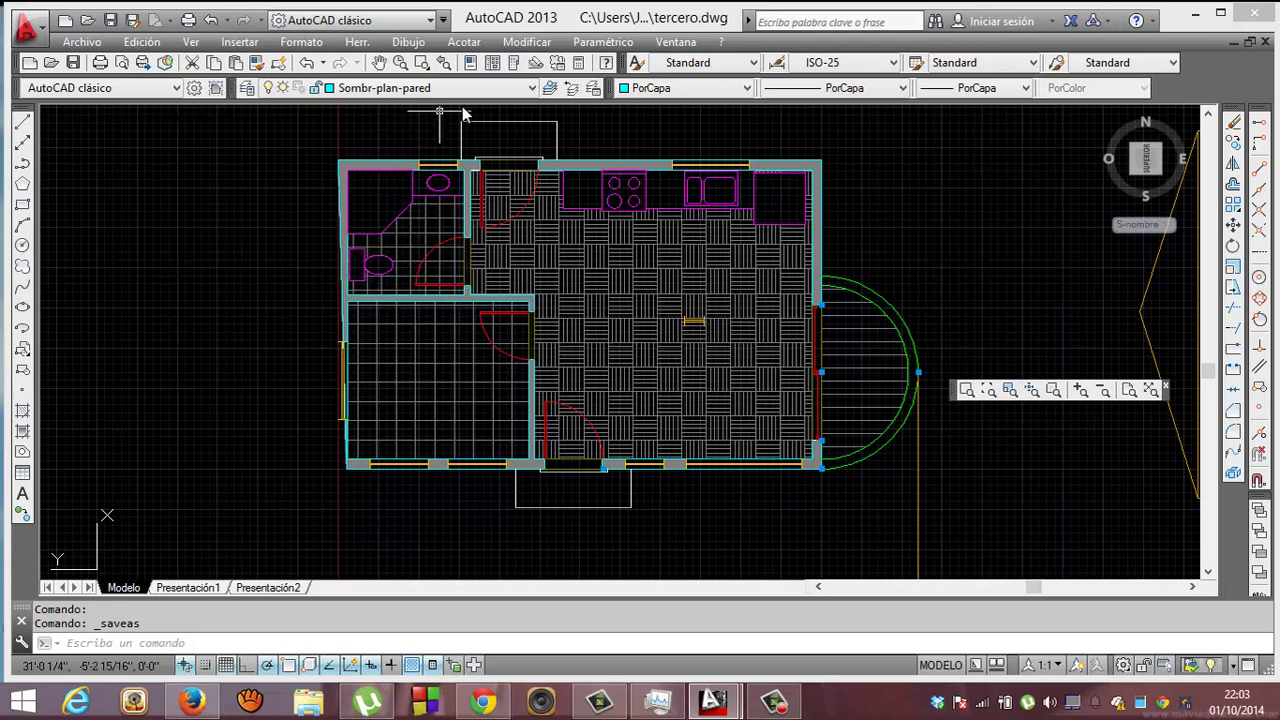
Thaw the frozen blue roof-outline layer so its dashed lines show on the plan
left_click(528, 88)
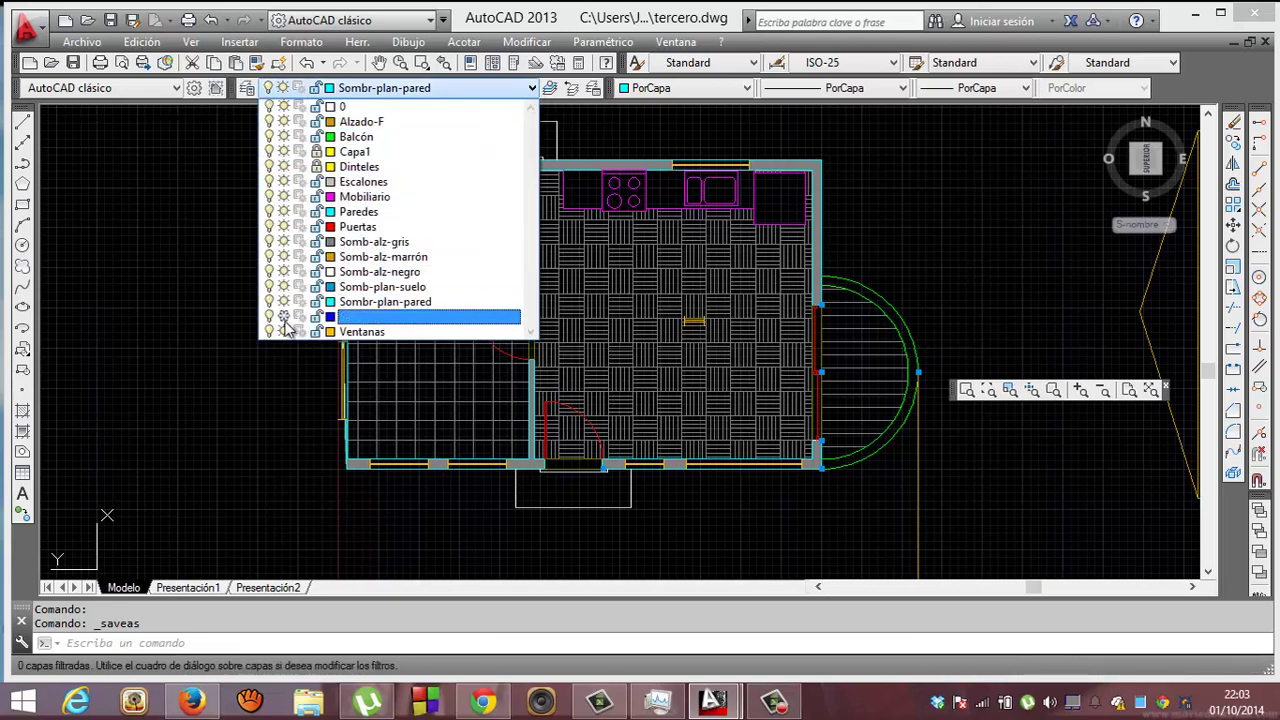
left_click(284, 316)
left_click(261, 425)
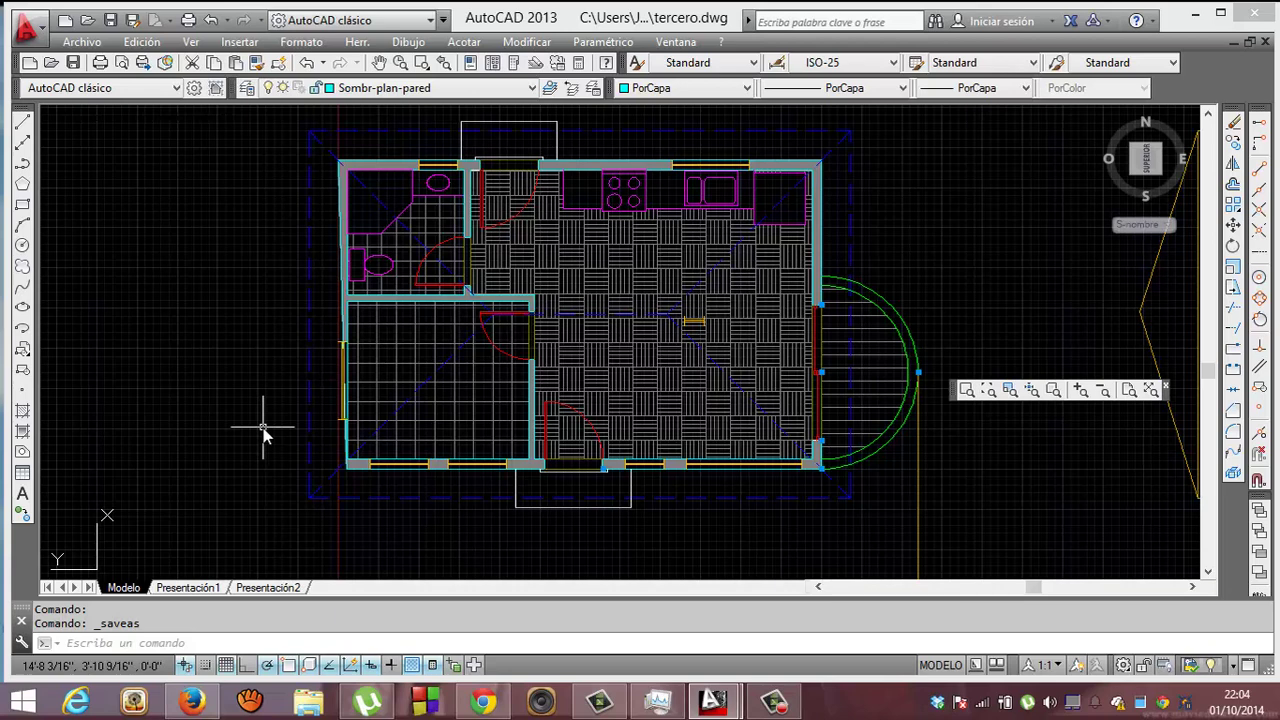
scroll(263, 430, "up", 2)
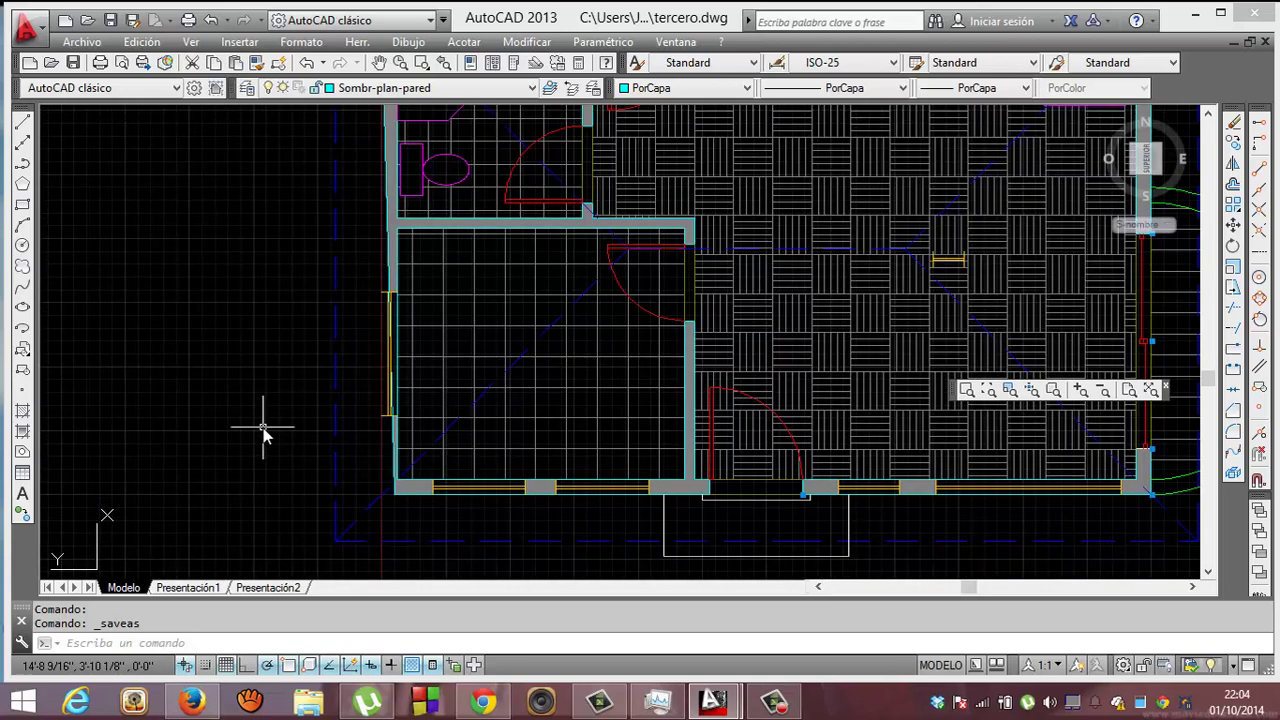
scroll(263, 430, "down", 2)
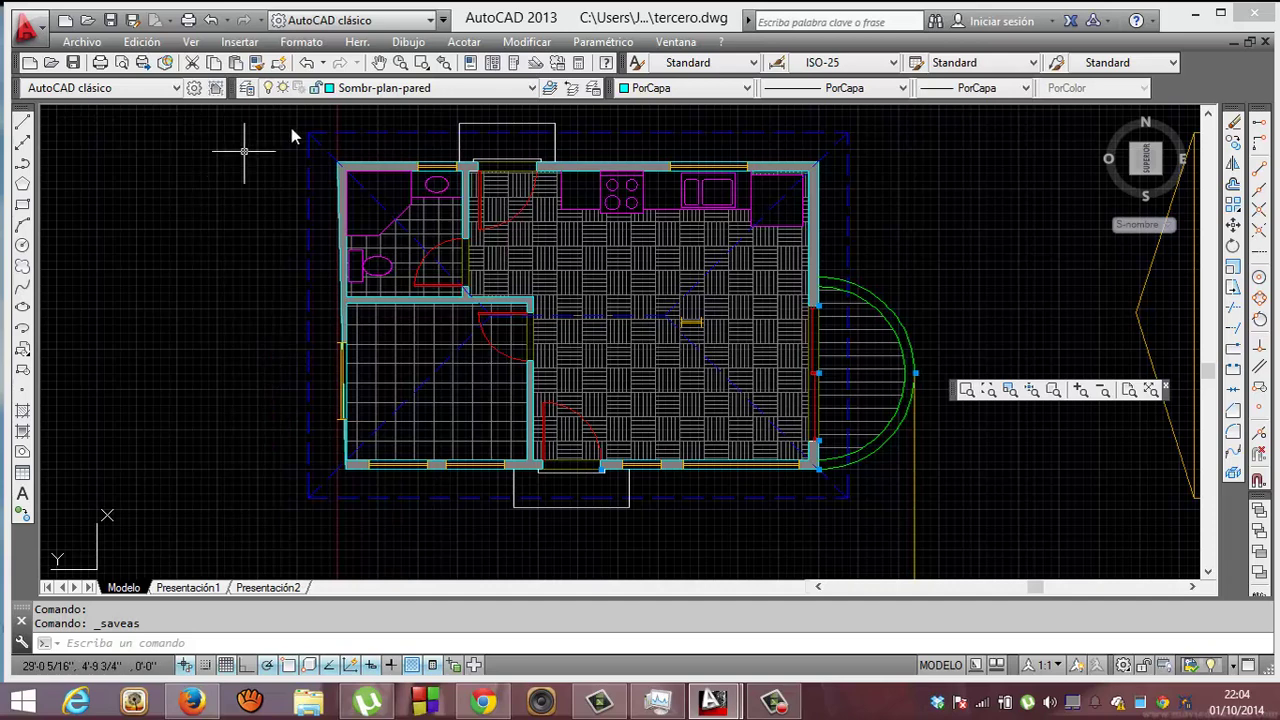
Freeze the floor-hatch layer, then shift the view upward toward the elevation
left_click(532, 88)
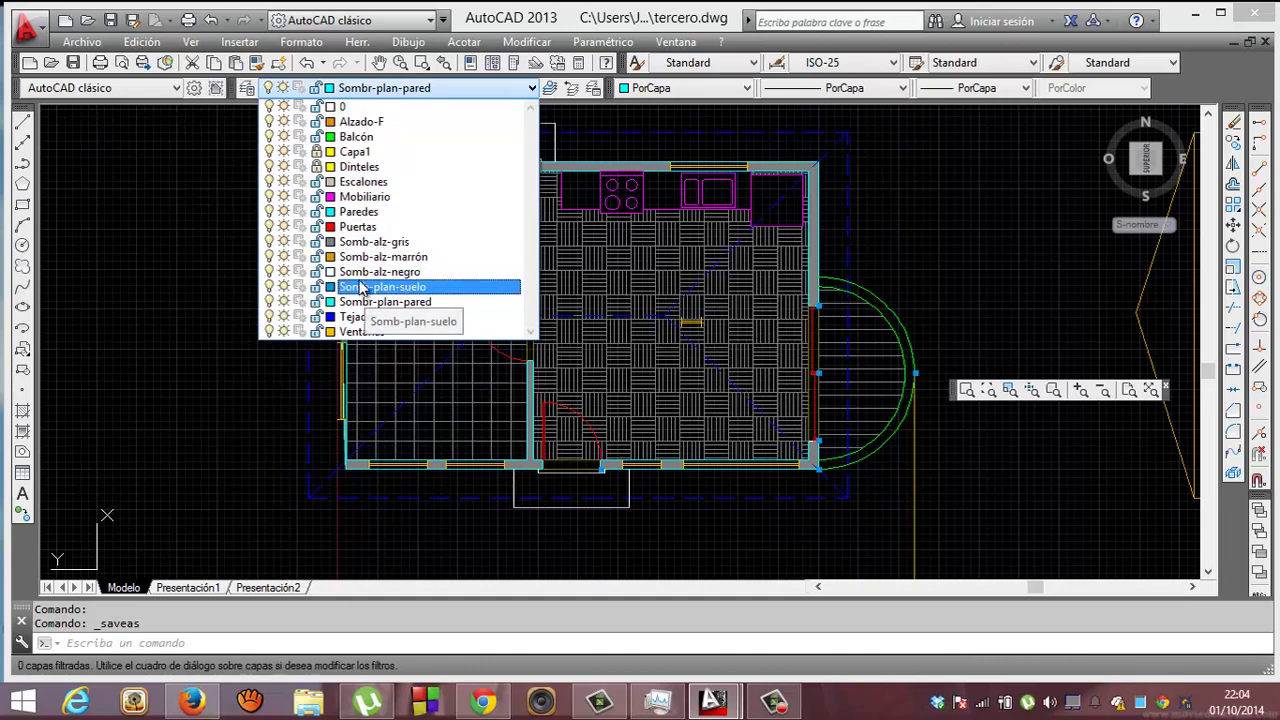
left_click(283, 242)
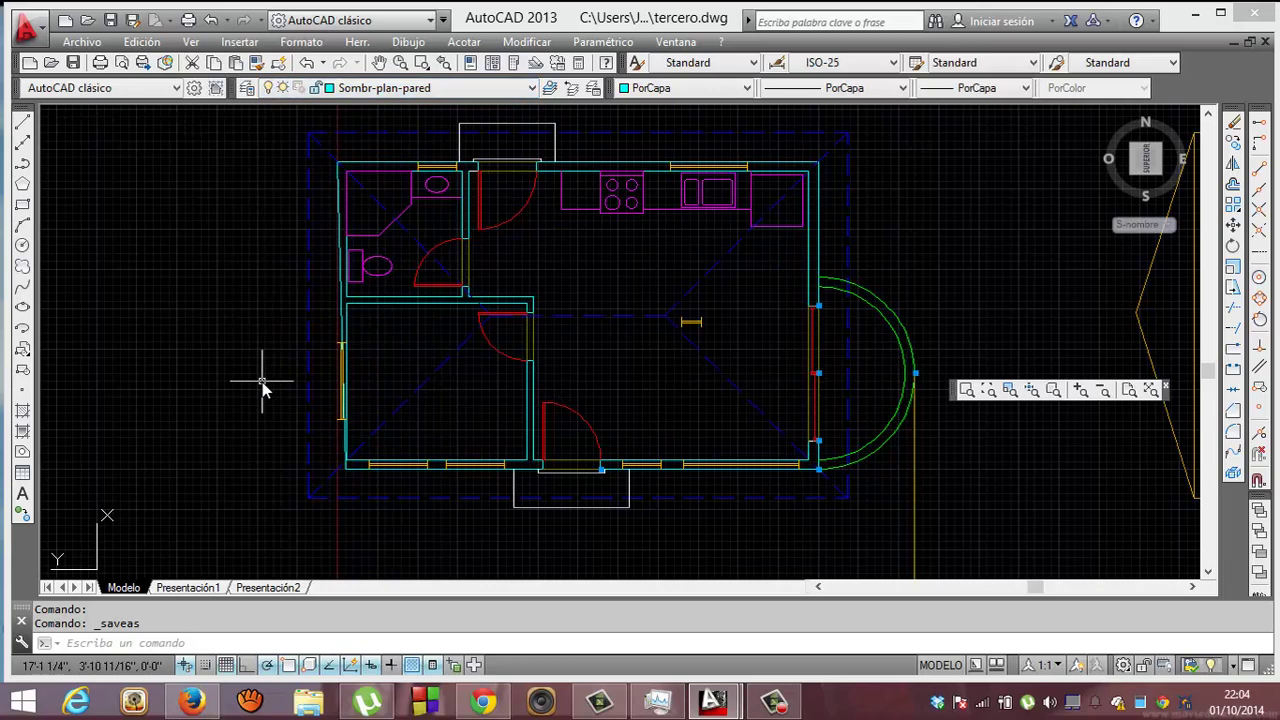
left_click(1208, 119)
left_click(1208, 119)
left_click(1208, 119)
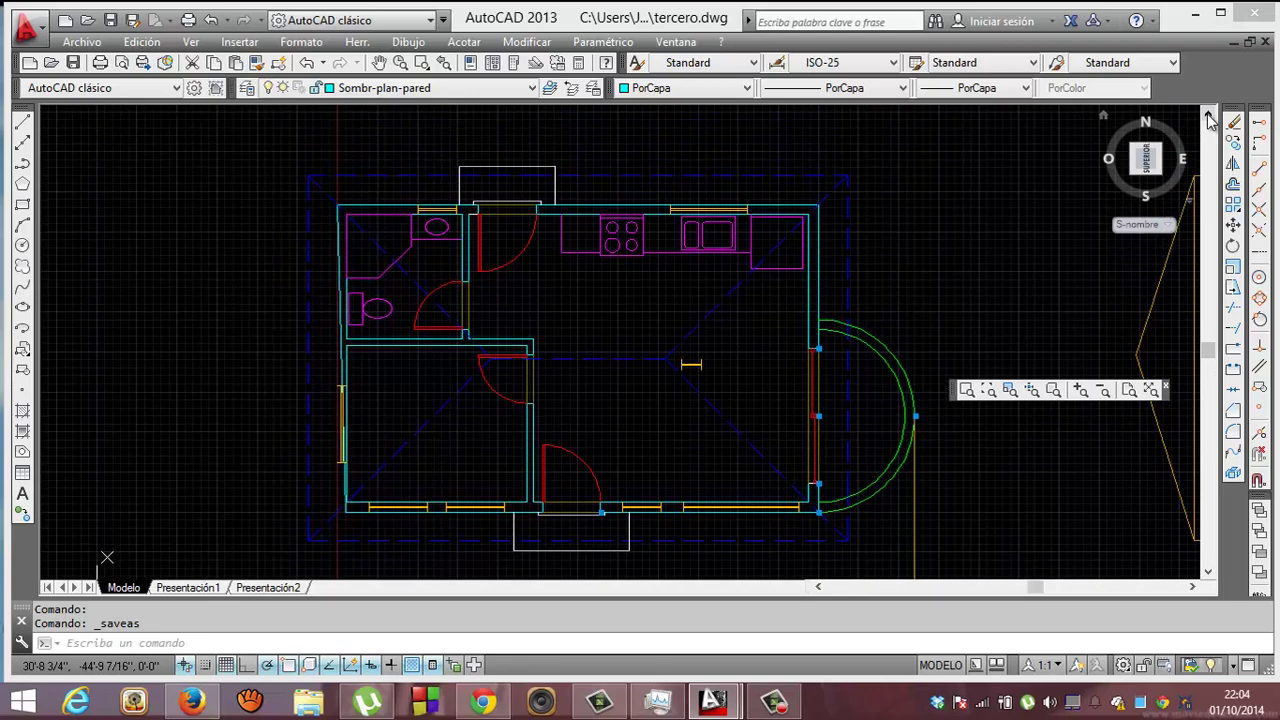
left_click(1208, 119)
left_click(1208, 119)
left_click(1208, 119)
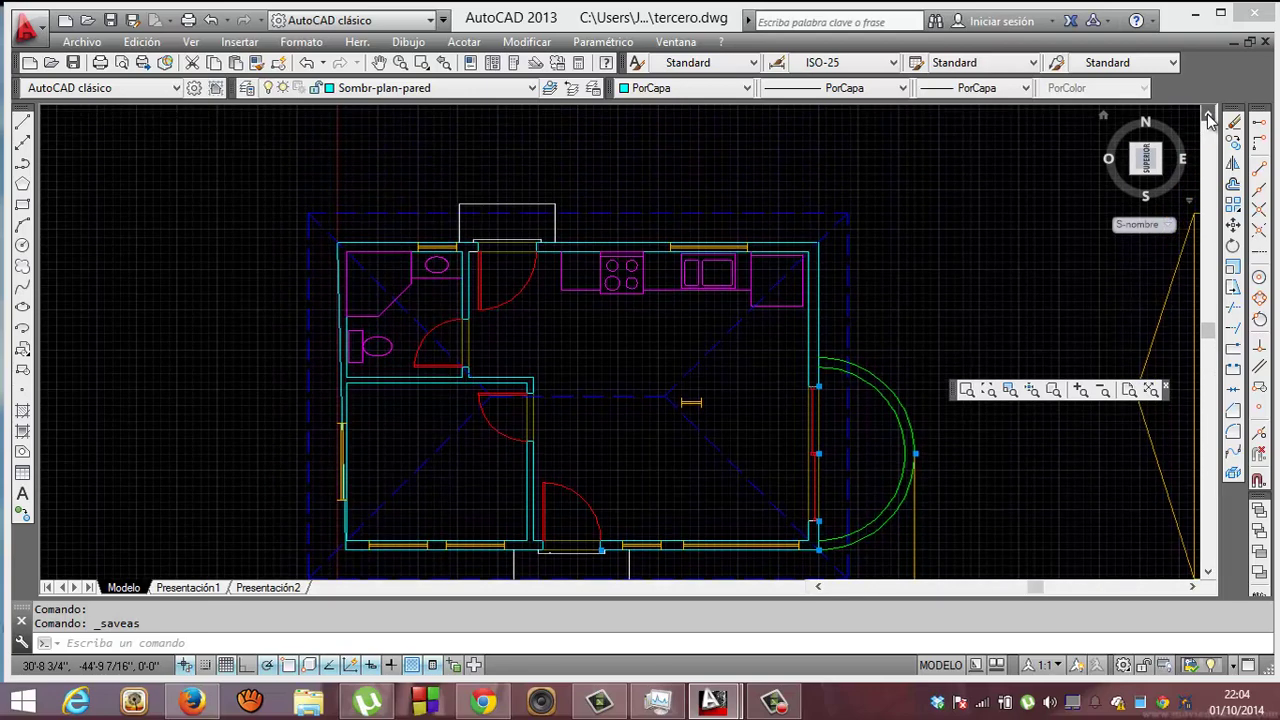
left_click(1208, 119)
left_click(1208, 119)
Bring the house elevation into view and start the Stretch (Estira) command
mouse_move(1208, 312)
left_mouse_down()
mouse_move(1212, 215)
mouse_move(1176, 643)
mouse_move(1169, 594)
mouse_move(1186, 523)
mouse_move(1180, 593)
left_mouse_up()
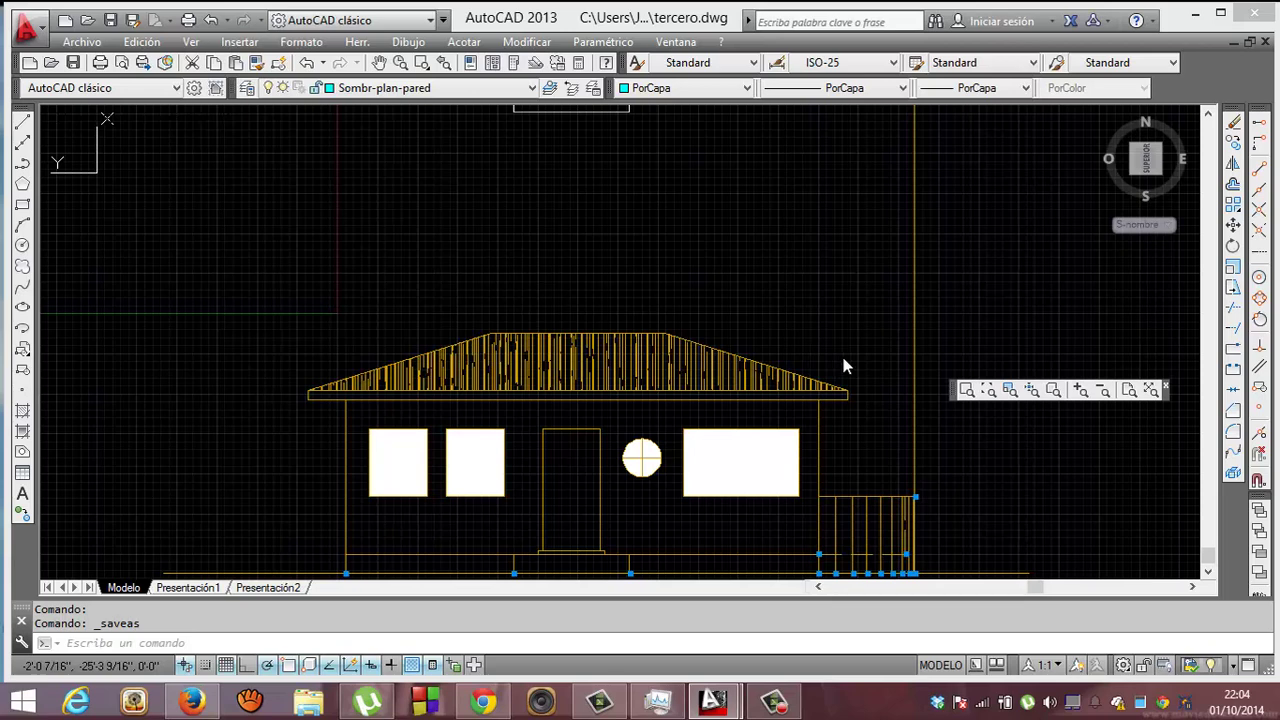
left_click(1233, 287)
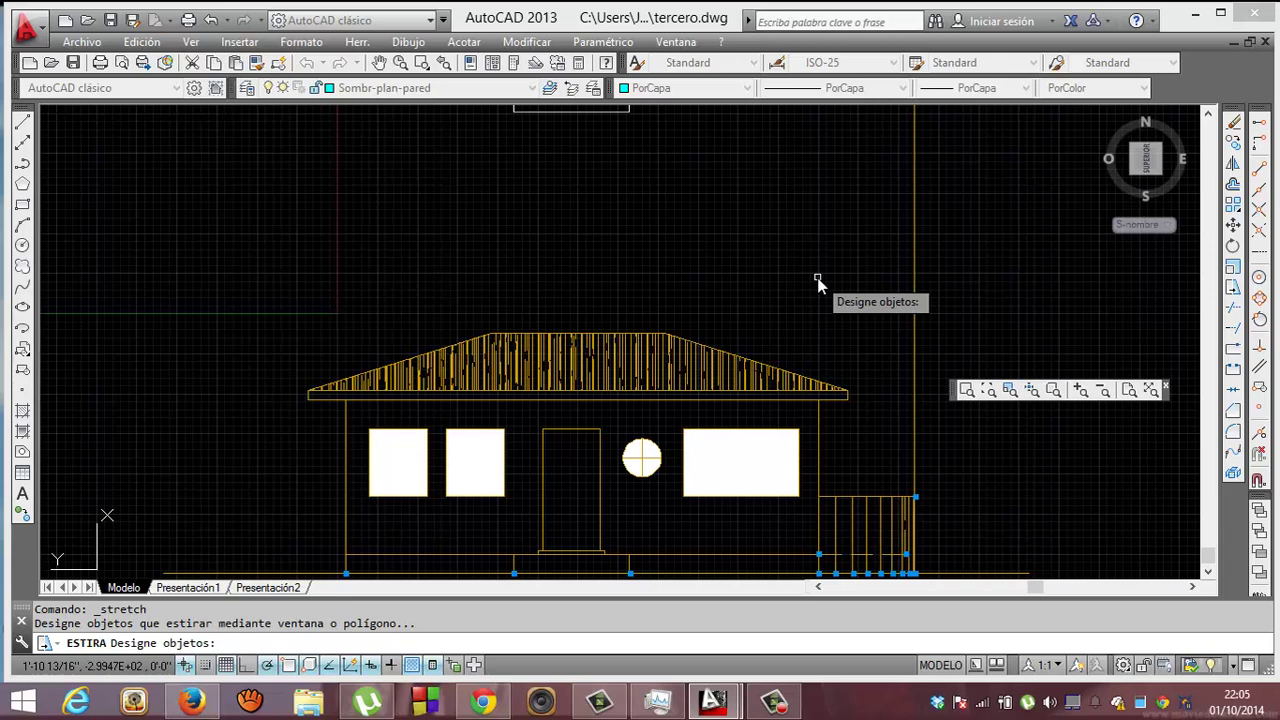
Select the four roof-top objects with a crossing window for stretching
left_click(738, 271)
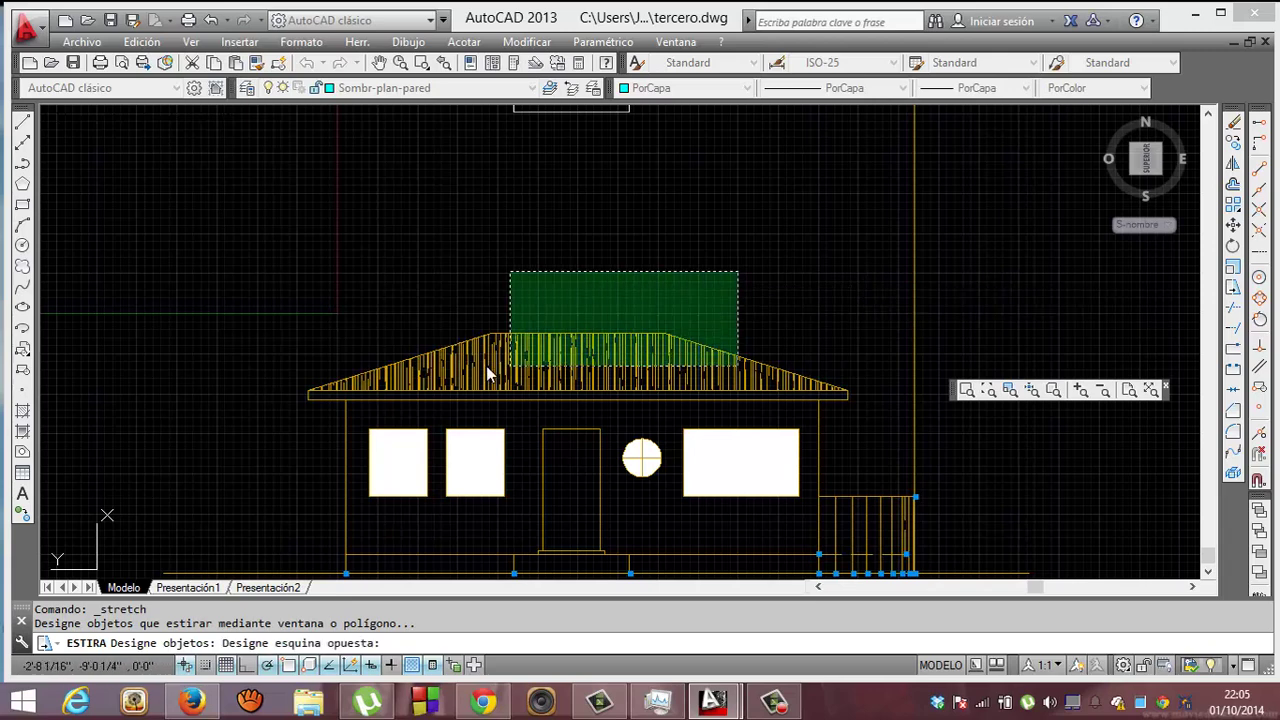
left_click(452, 367)
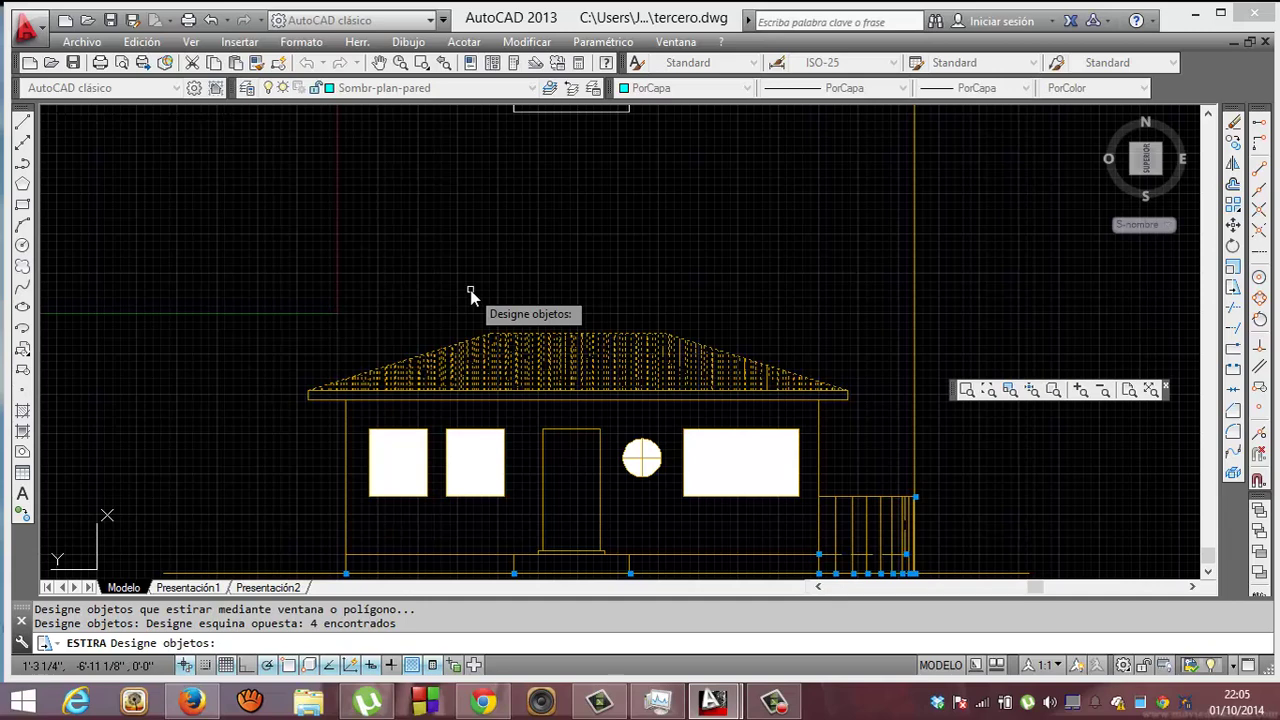
key("Return")
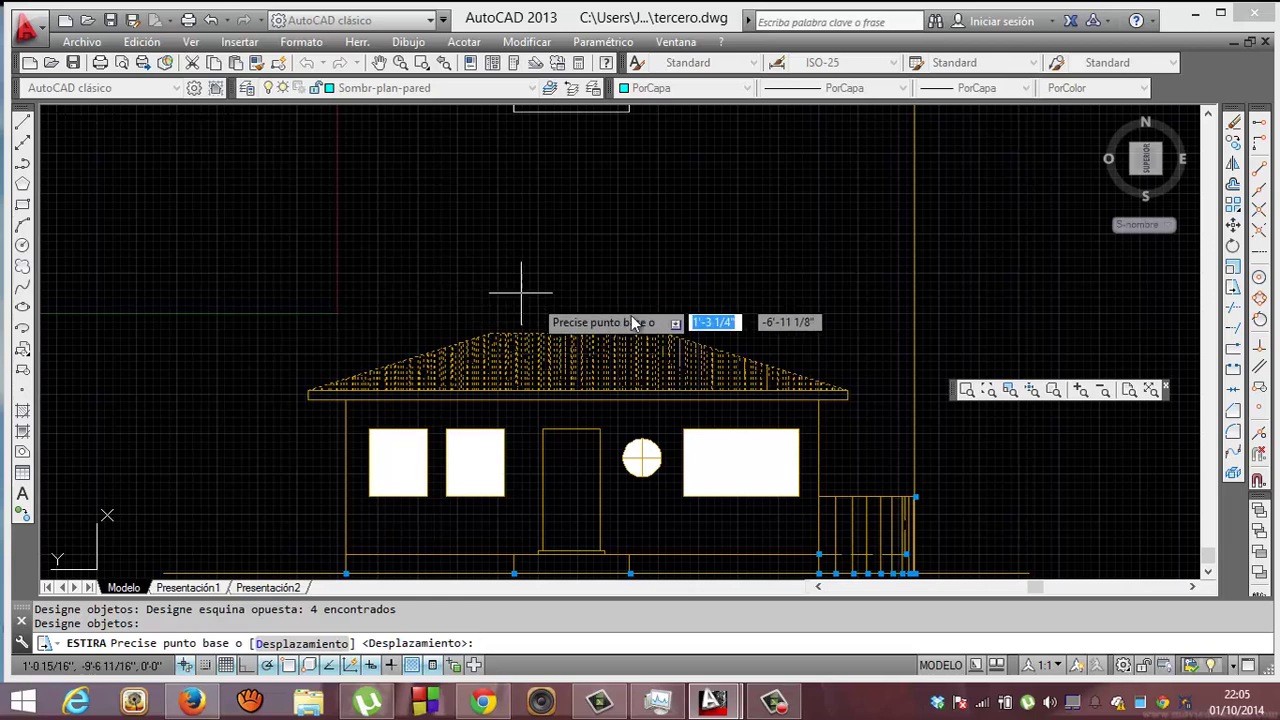
Stretch the roof upward from a base point above it to raise the ridge
left_click(867, 357)
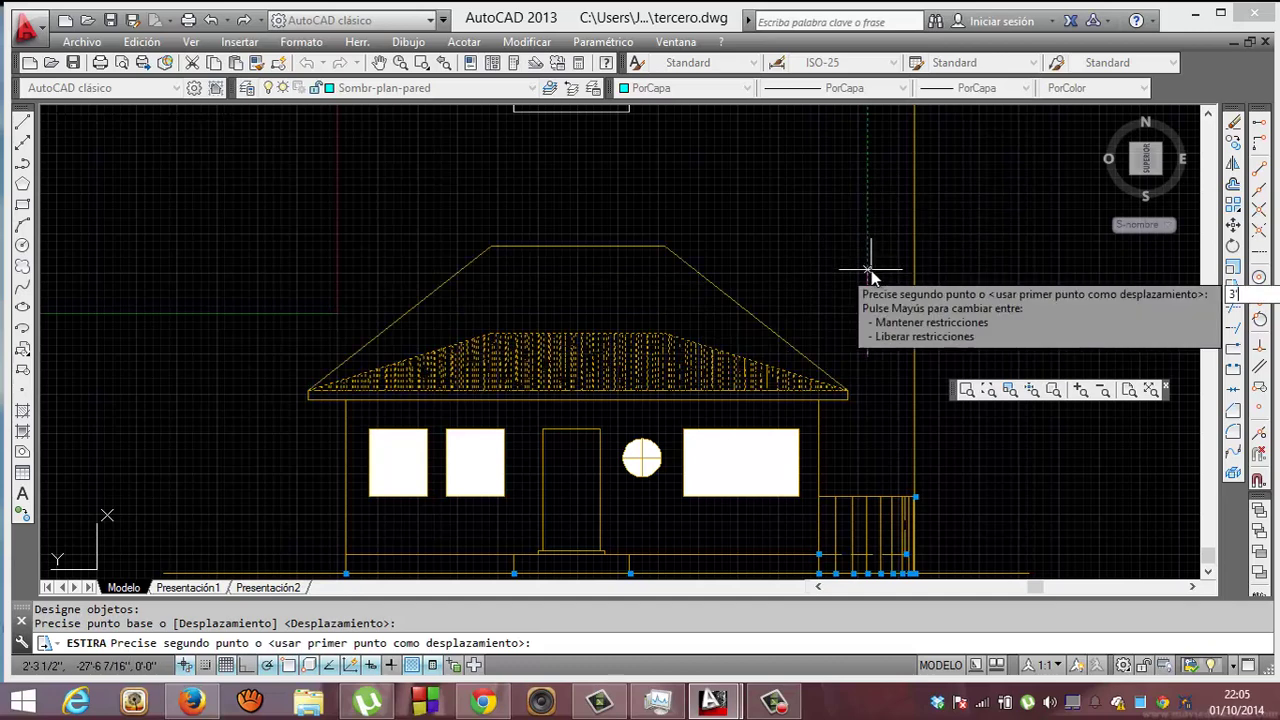
left_click(870, 270)
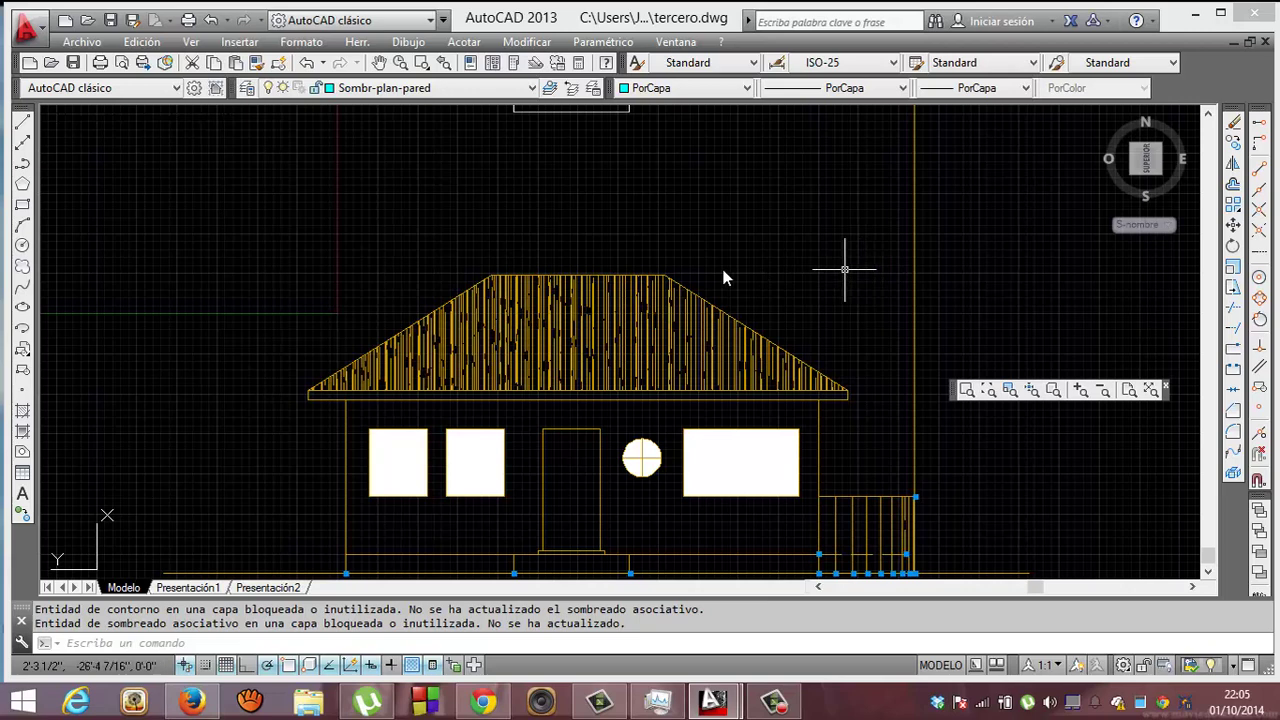
Set the roof's AR-RROOF hatch angle to 90 in Quick Properties
left_click(605, 325)
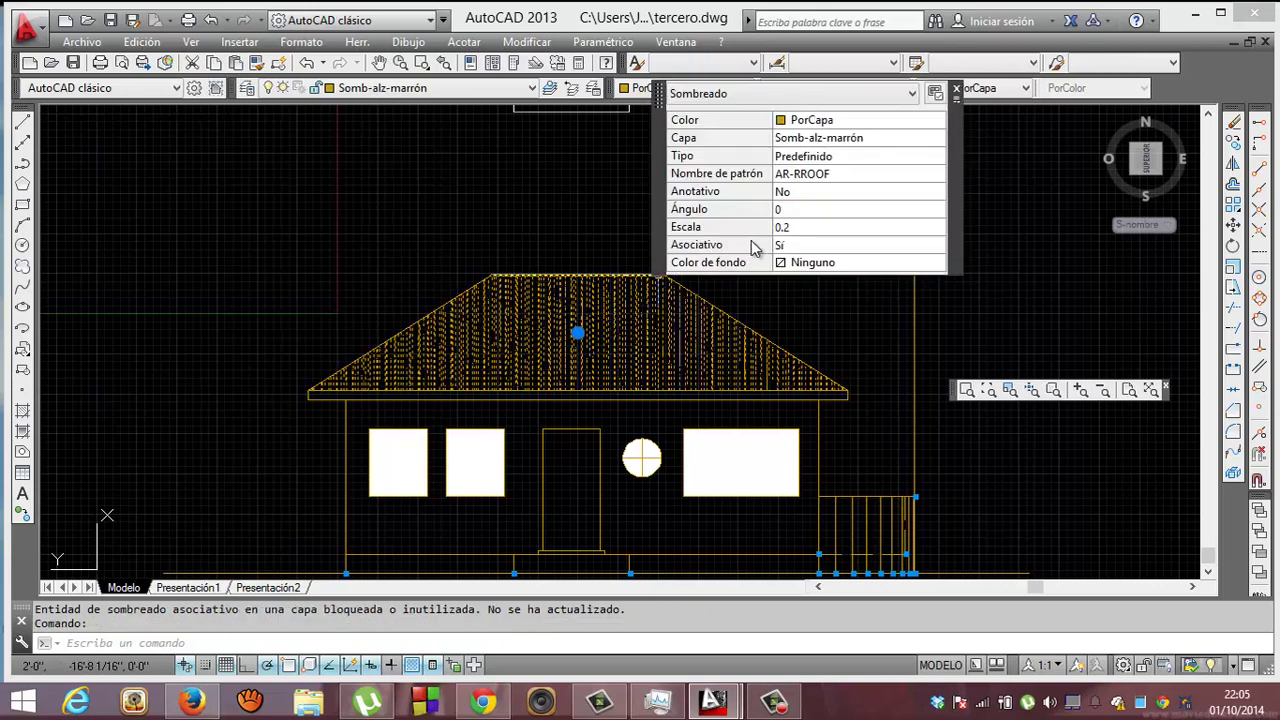
left_click(797, 213)
type("90")
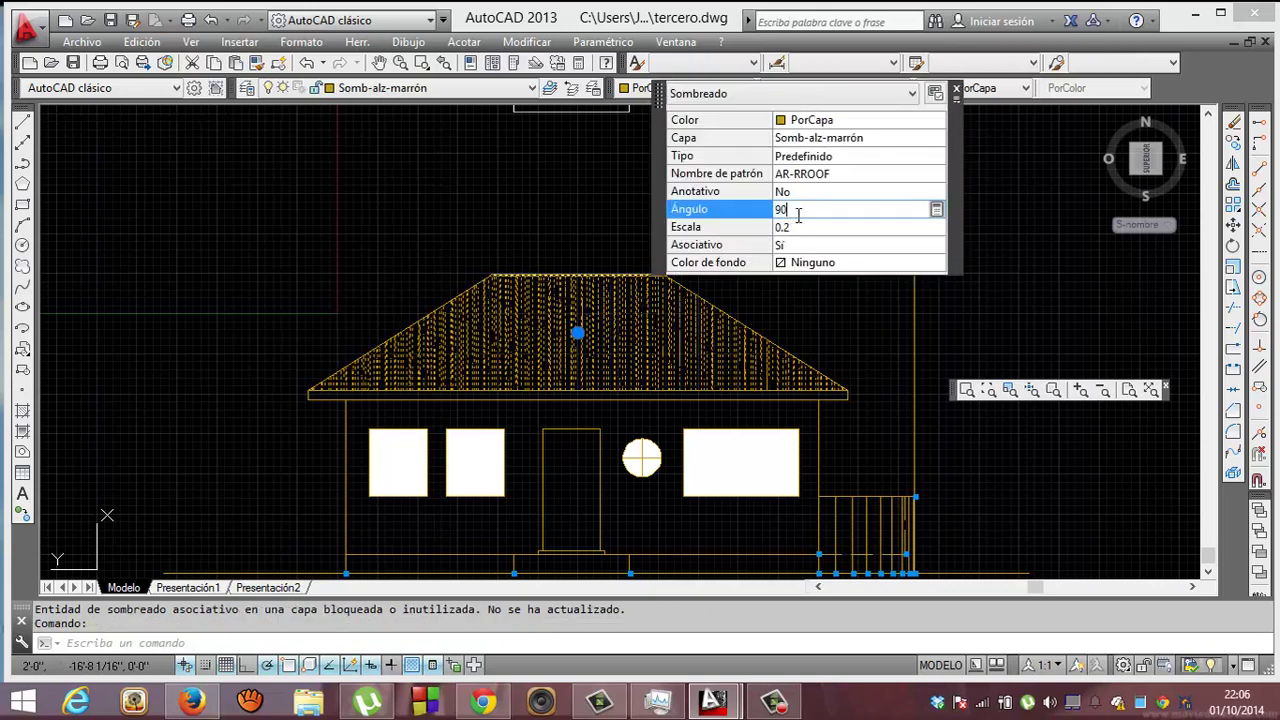
left_click(800, 226)
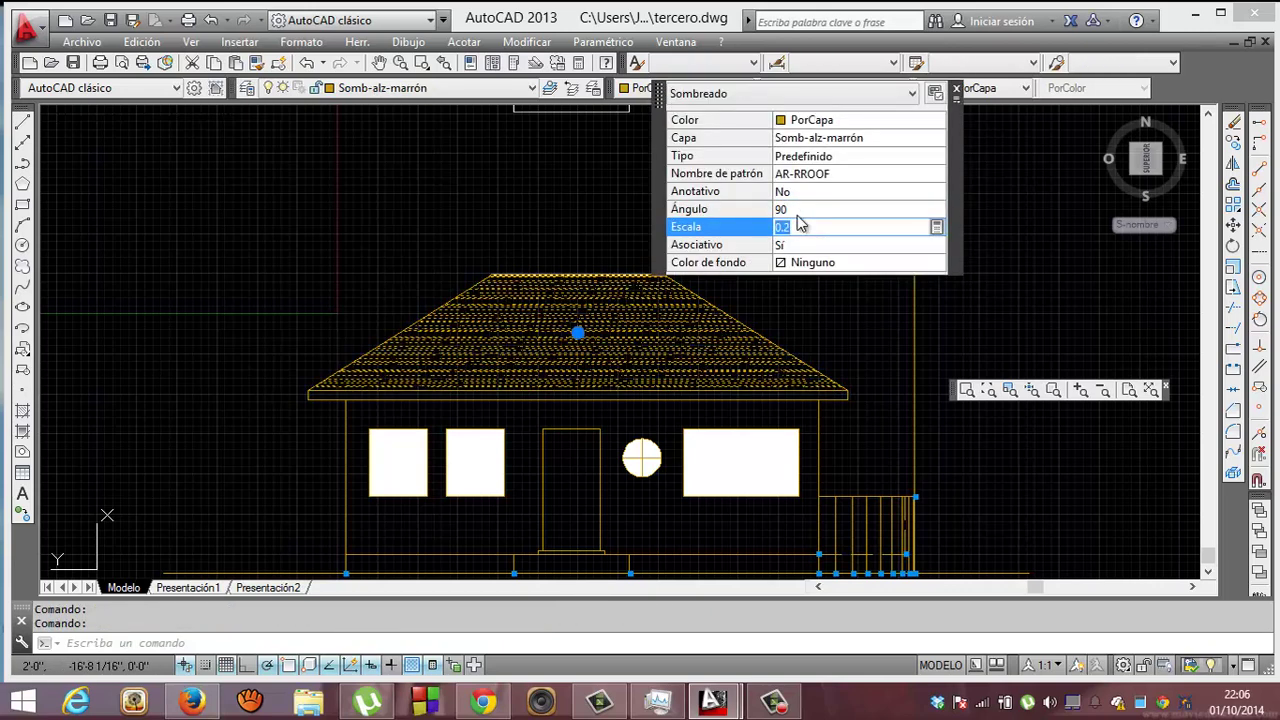